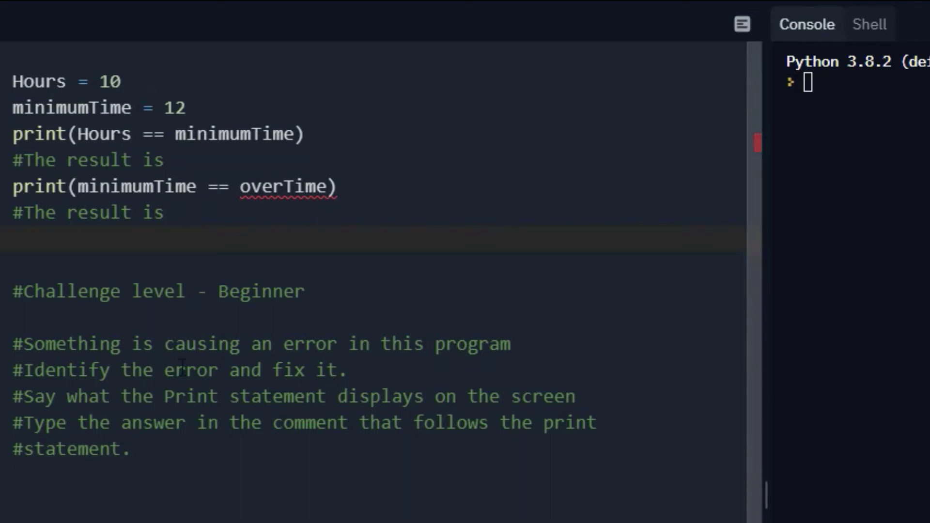
Step: Point out the error and print-output instructions, then write and erase an answer under the second result comment
{"action": "left_click", "coordinate": [150, 447]}
{"action": "left_click", "coordinate": [101, 345]}
{"action": "left_click", "coordinate": [241, 370]}
{"action": "left_click", "coordinate": [111, 397]}
{"action": "left_click", "coordinate": [46, 234]}
{"action": "type", "text": "T"}
{"action": "type", "text": "rue"}
{"action": "key", "text": "BackSpace"}
{"action": "key", "text": "BackSpace"}
{"action": "key", "text": "BackSpace"}
{"action": "key", "text": "BackSpace"}
{"action": "type", "text": "Flas"}
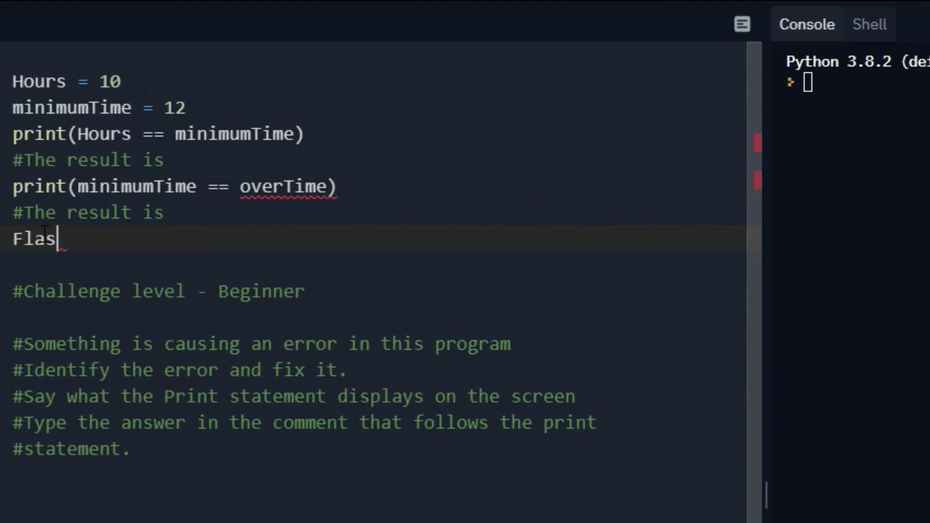
{"action": "key", "text": "BackSpace"}
{"action": "key", "text": "BackSpace"}
{"action": "key", "text": "BackSpace"}
{"action": "type", "text": "alse"}
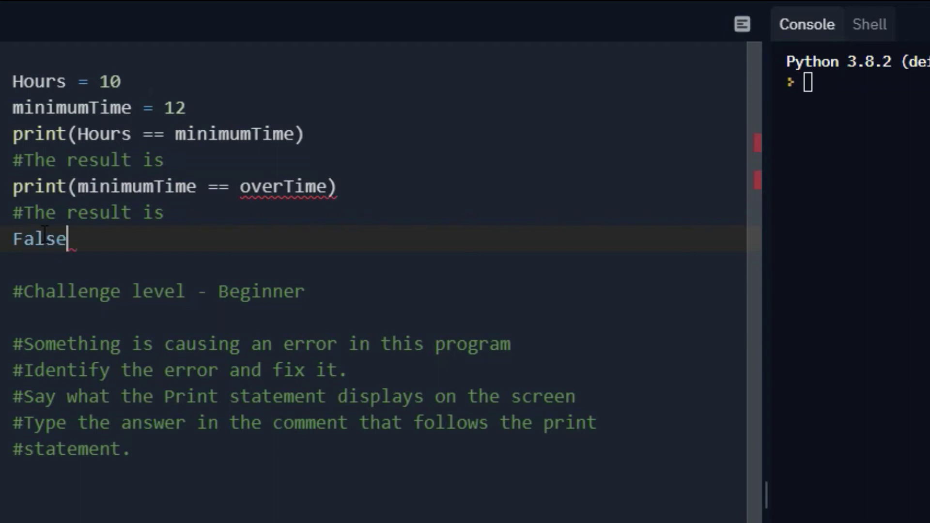
{"action": "key", "text": "BackSpace"}
{"action": "key", "text": "BackSpace"}
{"action": "key", "text": "BackSpace"}
{"action": "key", "text": "BackSpace"}
{"action": "key", "text": "BackSpace"}
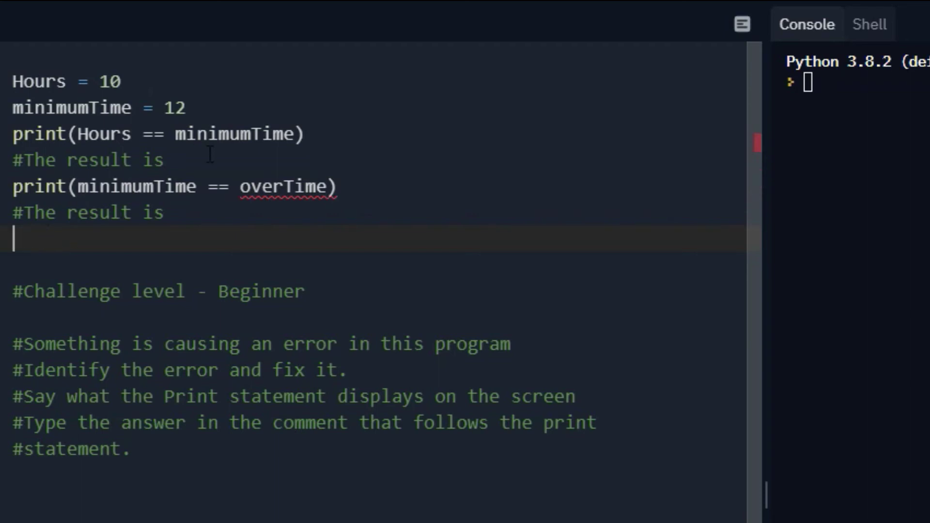
Step: Cut the first result comment down to '#The result', removing 'True' and 'is'
{"action": "left_click", "coordinate": [209, 155]}
{"action": "type", "text": "True"}
{"action": "key", "text": "BackSpace"}
{"action": "key", "text": "BackSpace"}
{"action": "key", "text": "BackSpace"}
{"action": "key", "text": "BackSpace"}
{"action": "type", "text": "Fa"}
{"action": "type", "text": "lse"}
{"action": "key", "text": "BackSpace"}
{"action": "key", "text": "BackSpace"}
{"action": "key", "text": "BackSpace"}
{"action": "key", "text": "BackSpace"}
{"action": "key", "text": "BackSpace"}
{"action": "key", "text": "BackSpace"}
{"action": "key", "text": "BackSpace"}
{"action": "key", "text": "BackSpace"}
{"action": "key", "text": "BackSpace"}
{"action": "left_click", "coordinate": [172, 262]}
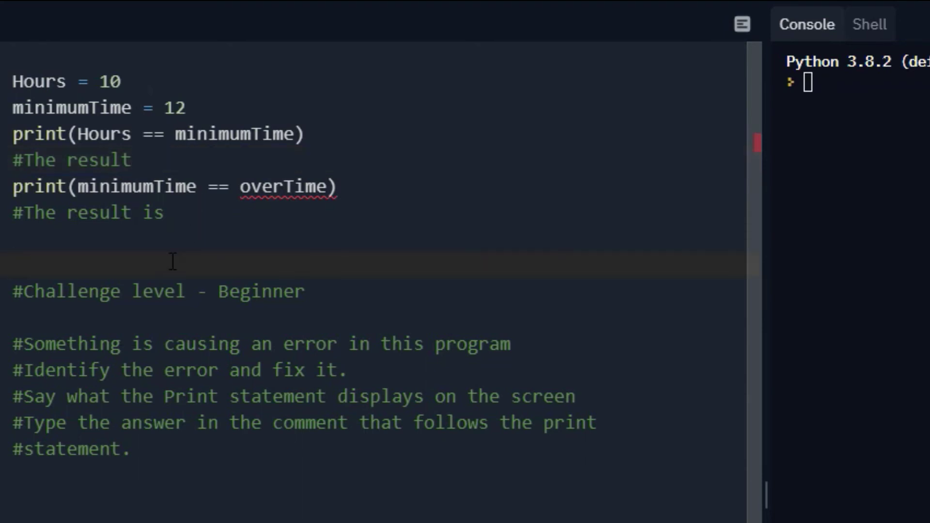